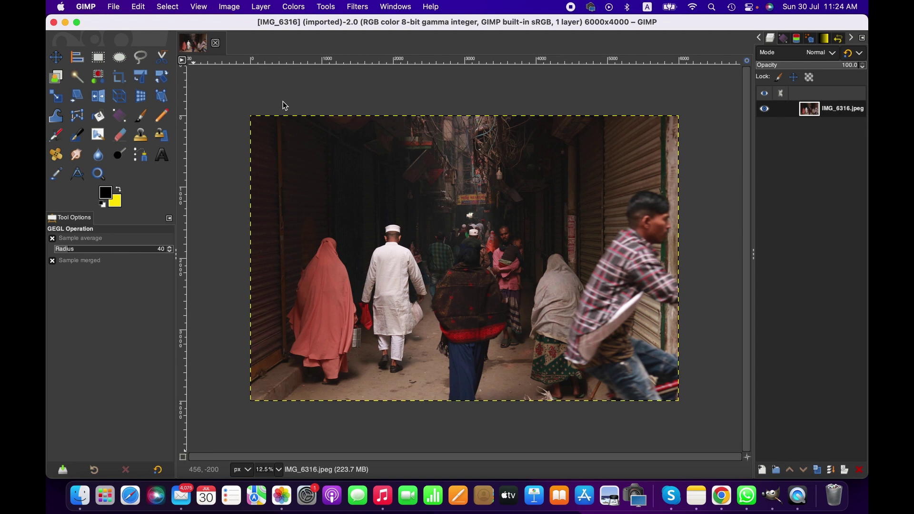
# Duplicate the IMG_6316.jpeg street photo as a new untitled image
pyautogui.click(236, 8)
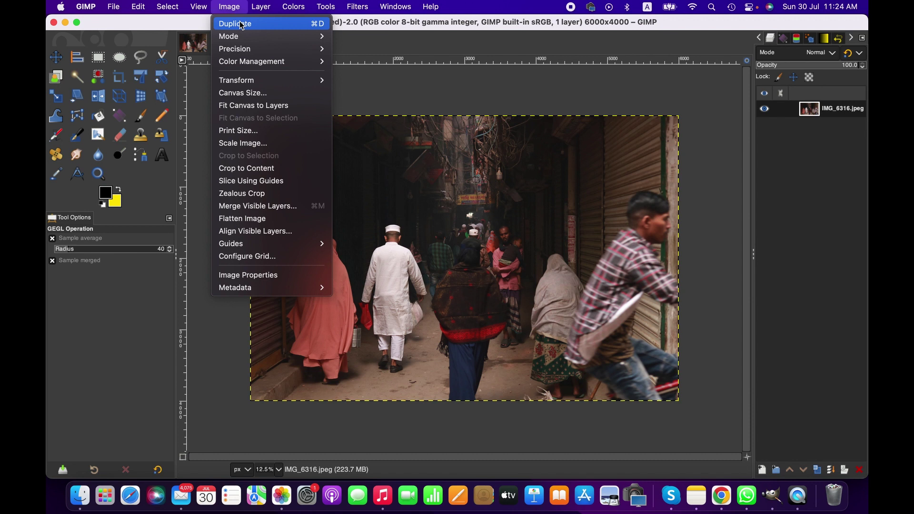
pyautogui.click(239, 23)
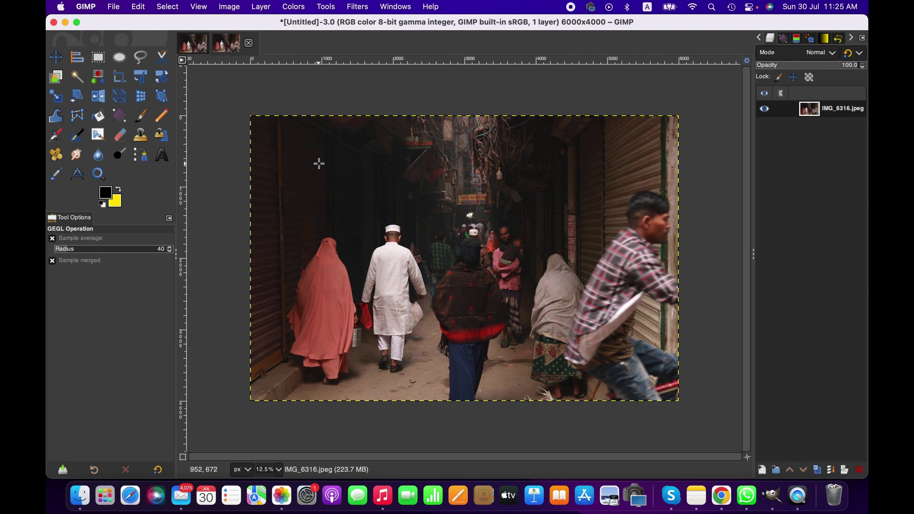
# Raise the duplicated photo's exposure to 0.468 with the Exposure adjustment
pyautogui.click(295, 8)
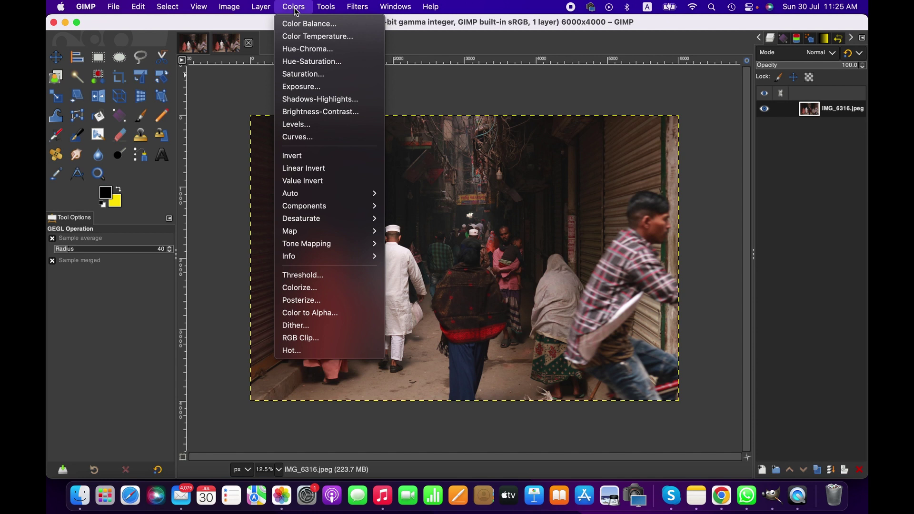
pyautogui.click(316, 87)
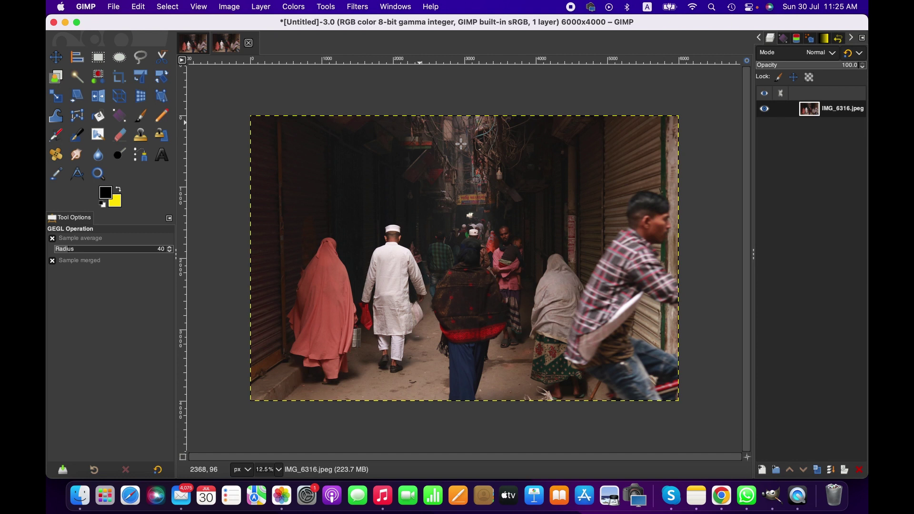
pyautogui.click(740, 86)
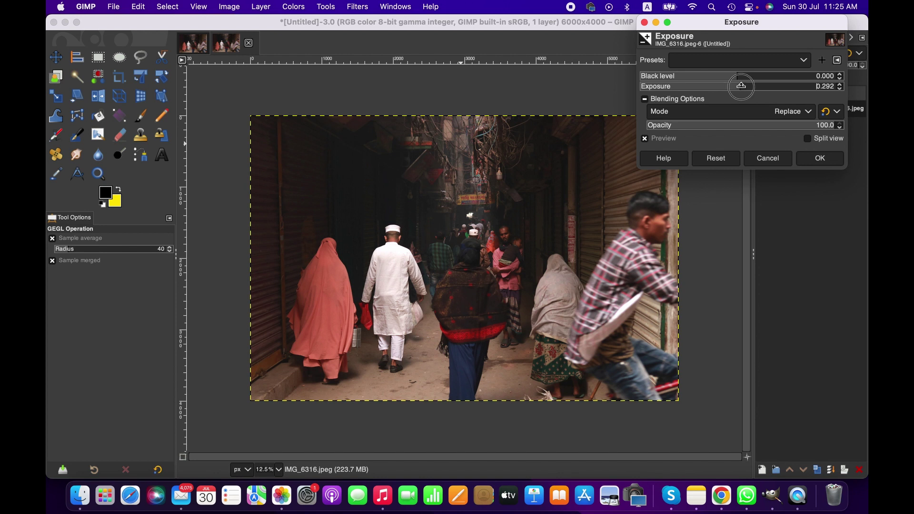
pyautogui.click(743, 85)
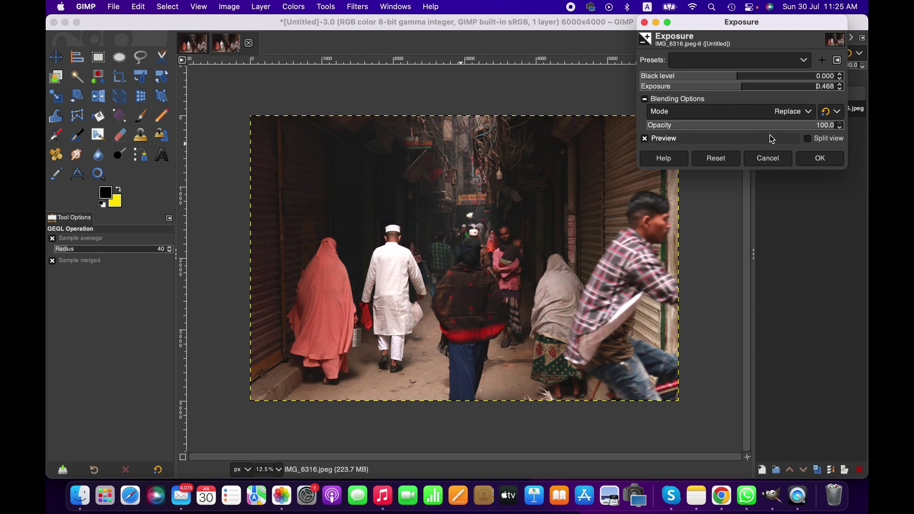
pyautogui.click(817, 159)
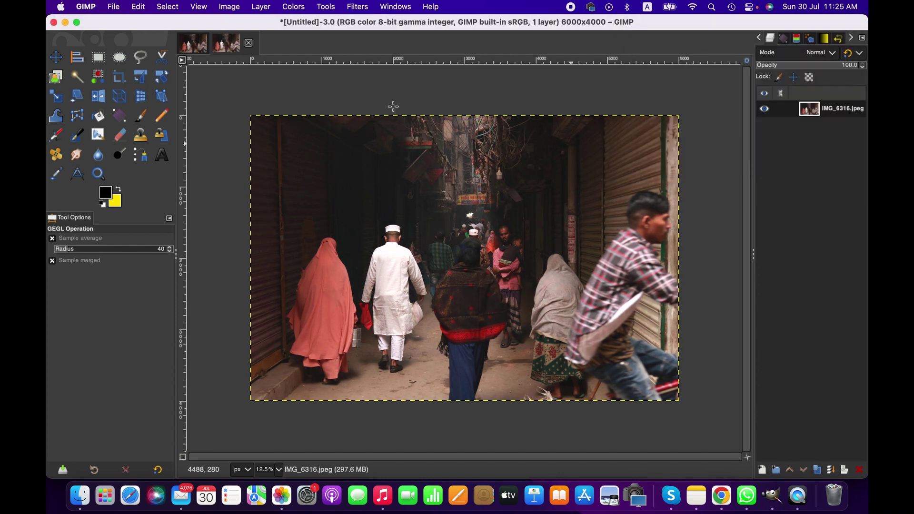
# Lift the shadows to 25.45 with Shadows-Highlights
pyautogui.click(296, 6)
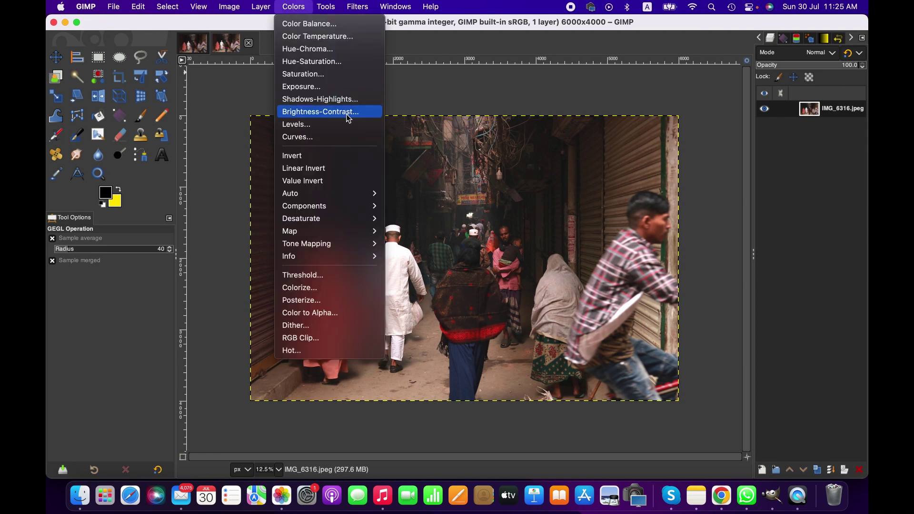
pyautogui.click(339, 100)
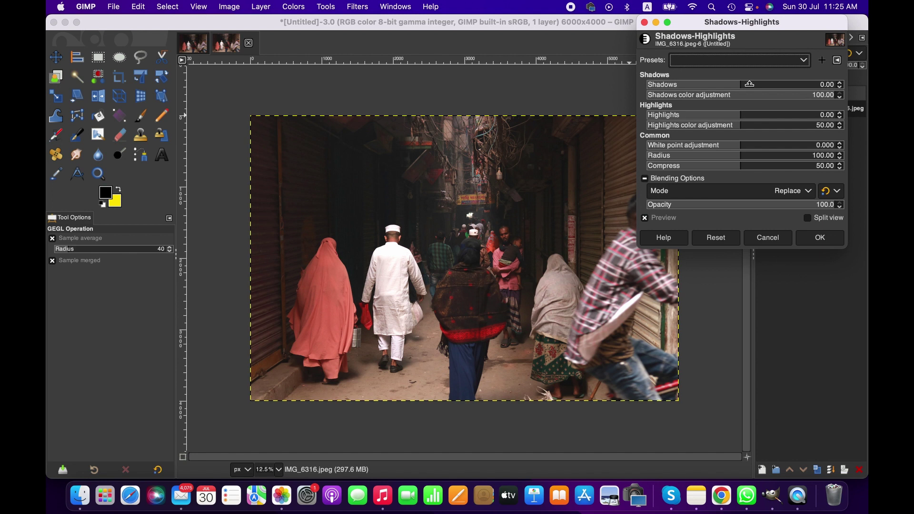
pyautogui.moveTo(750, 84)
pyautogui.mouseDown()
pyautogui.moveTo(778, 84)
pyautogui.moveTo(765, 84)
pyautogui.mouseUp()
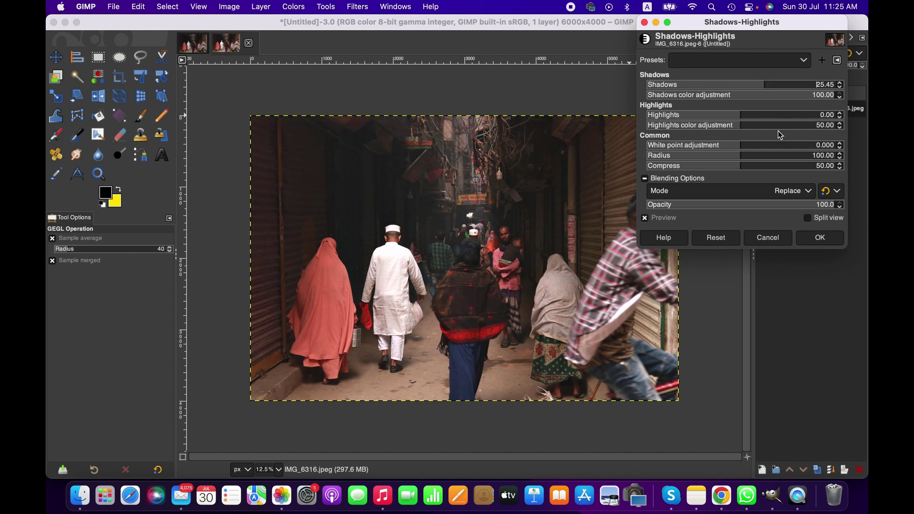
pyautogui.click(819, 237)
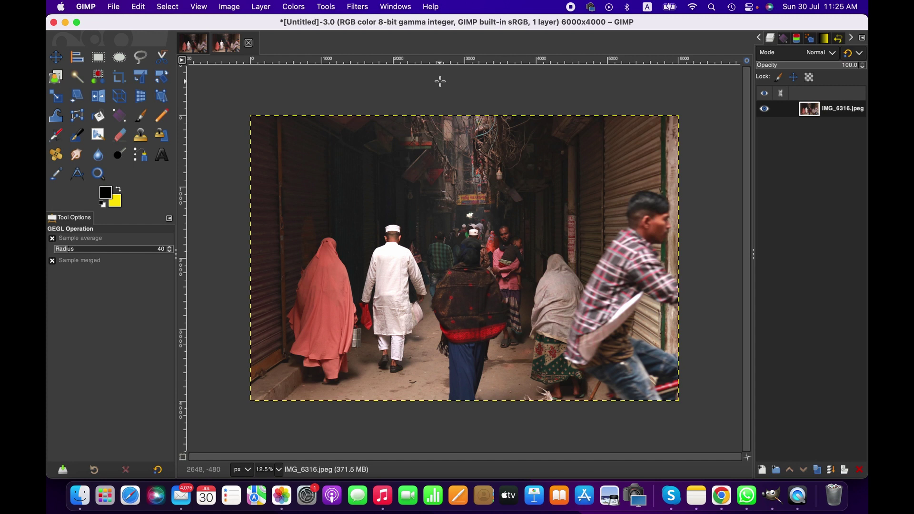
# Set the Levels midtone gamma to 1.03
pyautogui.click(298, 6)
pyautogui.click(323, 127)
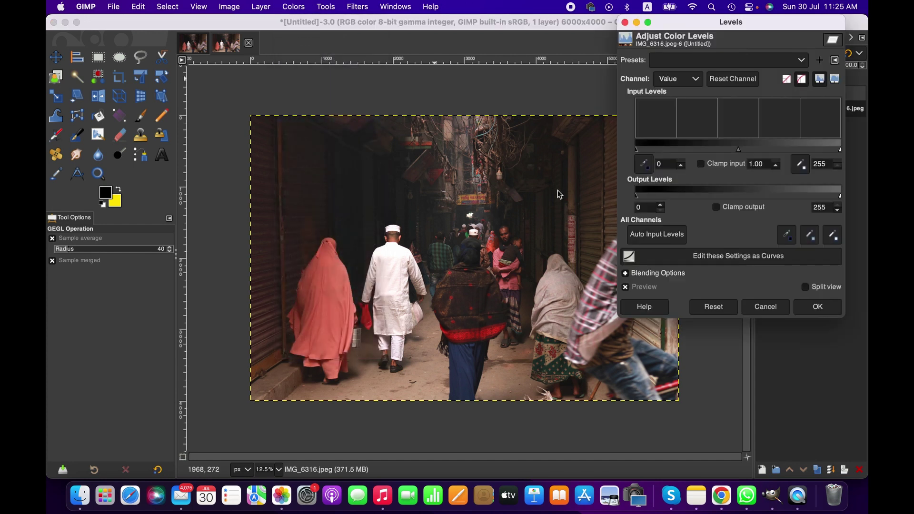
pyautogui.click(775, 161)
pyautogui.click(775, 162)
pyautogui.click(774, 162)
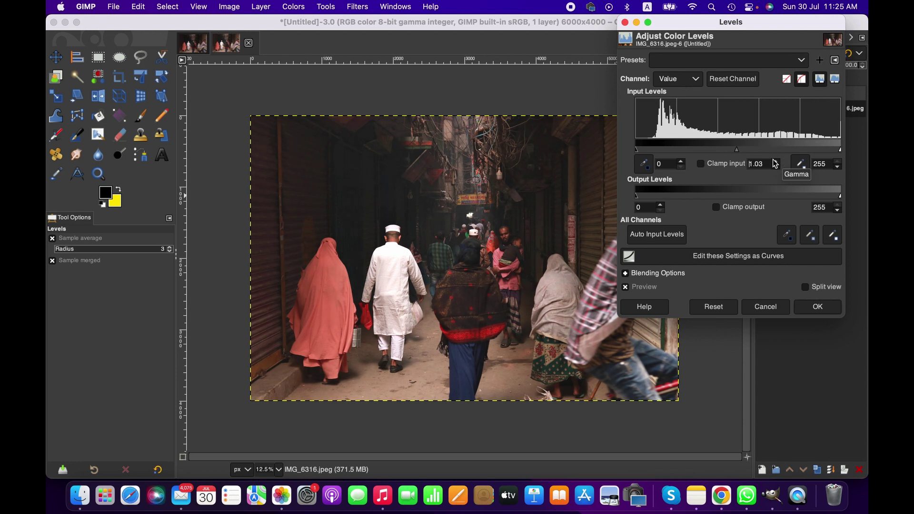
pyautogui.click(815, 308)
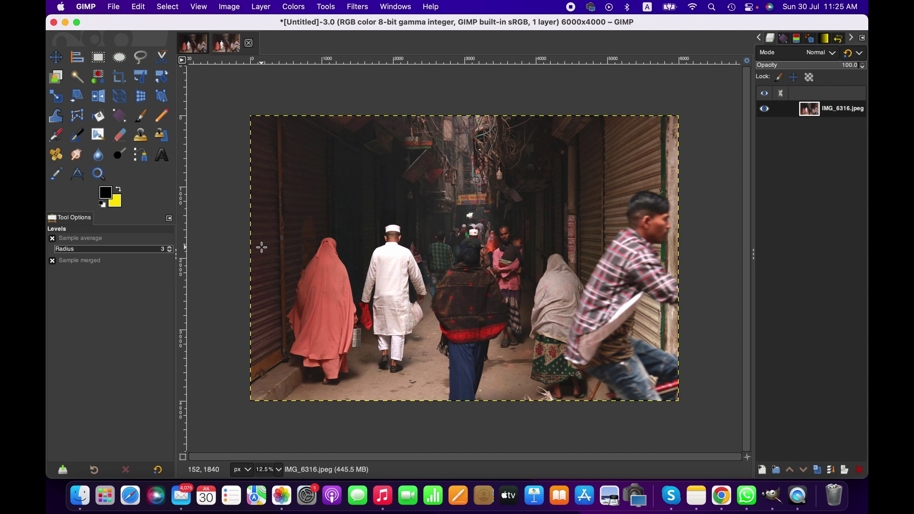
# Dodge the central alley crowd and the grey-shawled woman's patterned skirt with Dodge/Burn
pyautogui.click(123, 156)
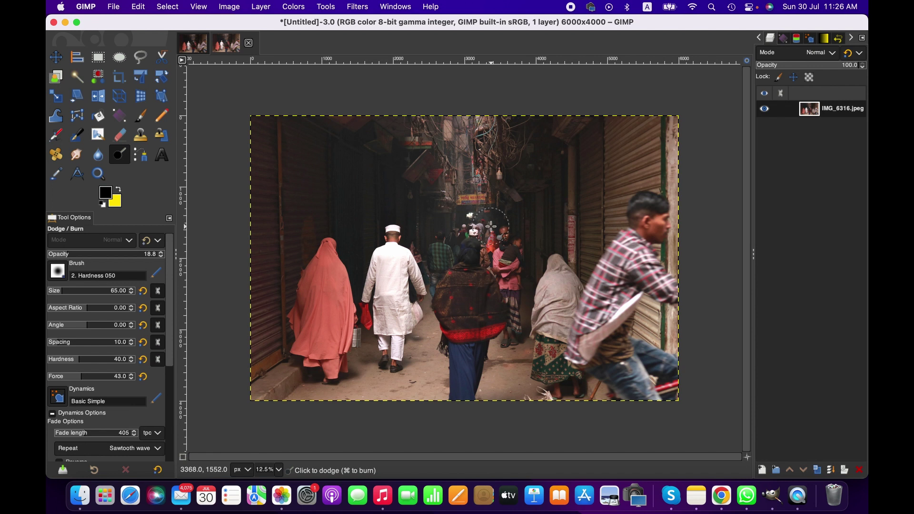
pyautogui.moveTo(491, 226)
pyautogui.mouseDown()
pyautogui.moveTo(506, 252)
pyautogui.moveTo(510, 239)
pyautogui.moveTo(511, 259)
pyautogui.moveTo(512, 235)
pyautogui.moveTo(518, 242)
pyautogui.moveTo(513, 276)
pyautogui.moveTo(507, 238)
pyautogui.moveTo(513, 262)
pyautogui.moveTo(477, 219)
pyautogui.mouseUp()
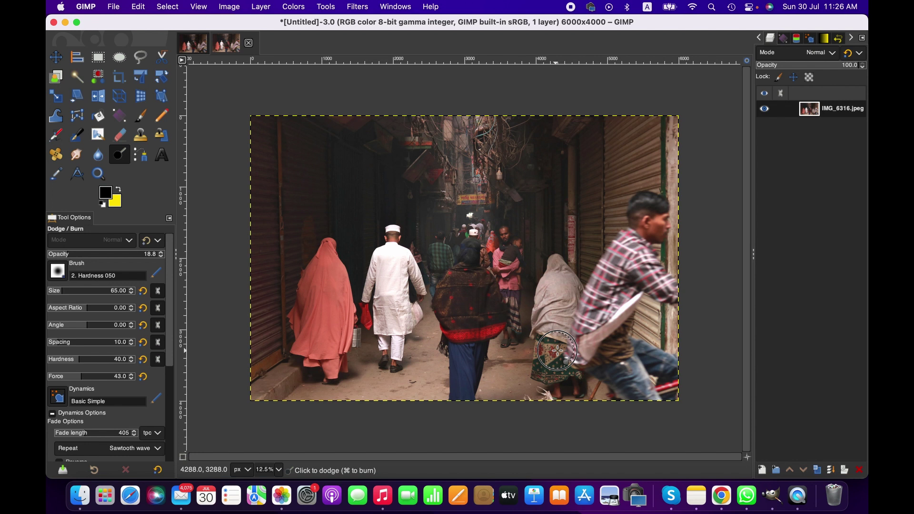
pyautogui.moveTo(557, 351)
pyautogui.mouseDown()
pyautogui.moveTo(550, 379)
pyautogui.moveTo(561, 368)
pyautogui.moveTo(573, 381)
pyautogui.moveTo(564, 373)
pyautogui.moveTo(564, 395)
pyautogui.mouseUp()
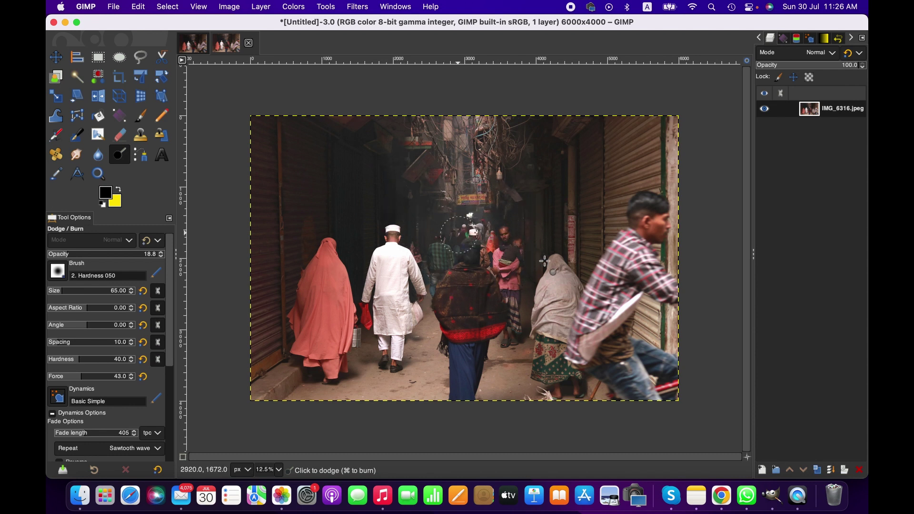
pyautogui.click(519, 228)
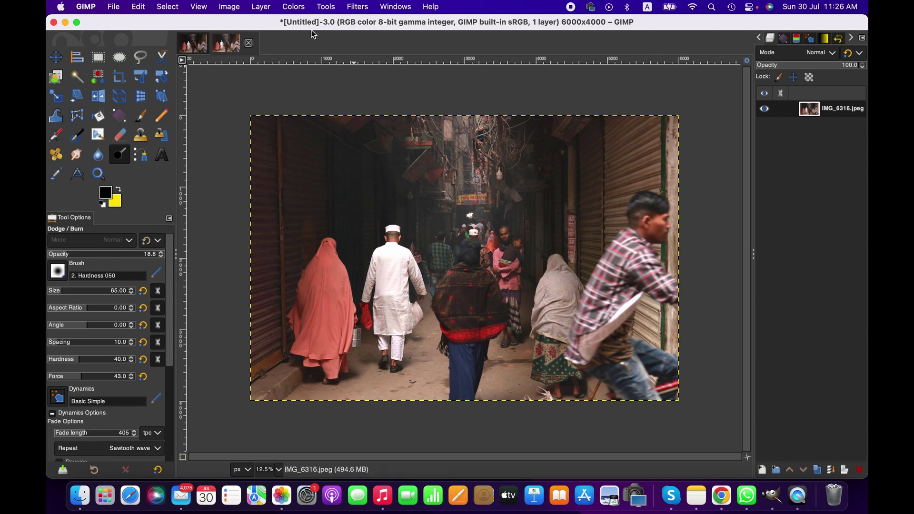
pyautogui.click(293, 6)
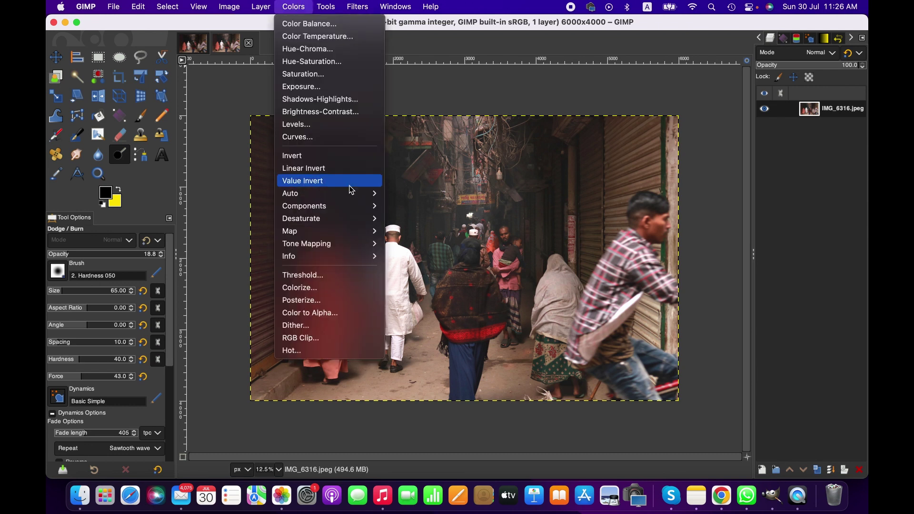
pyautogui.click(443, 158)
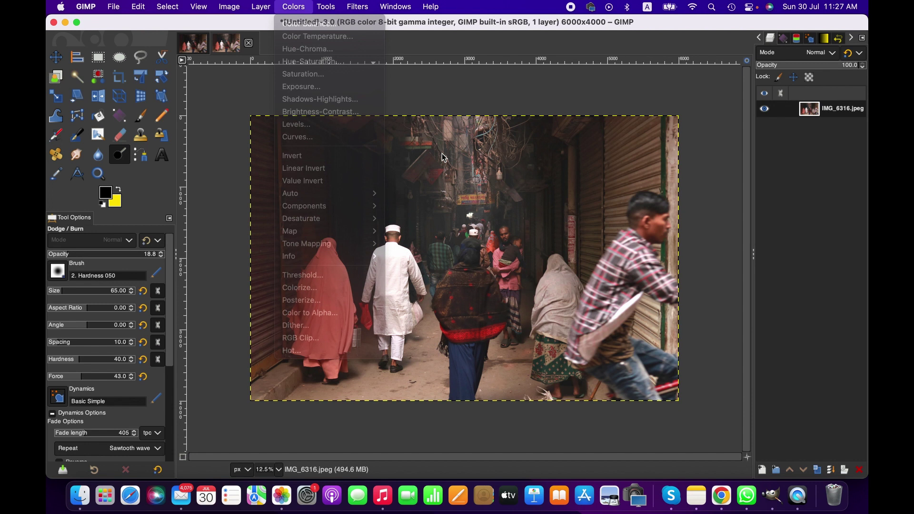
pyautogui.click(294, 6)
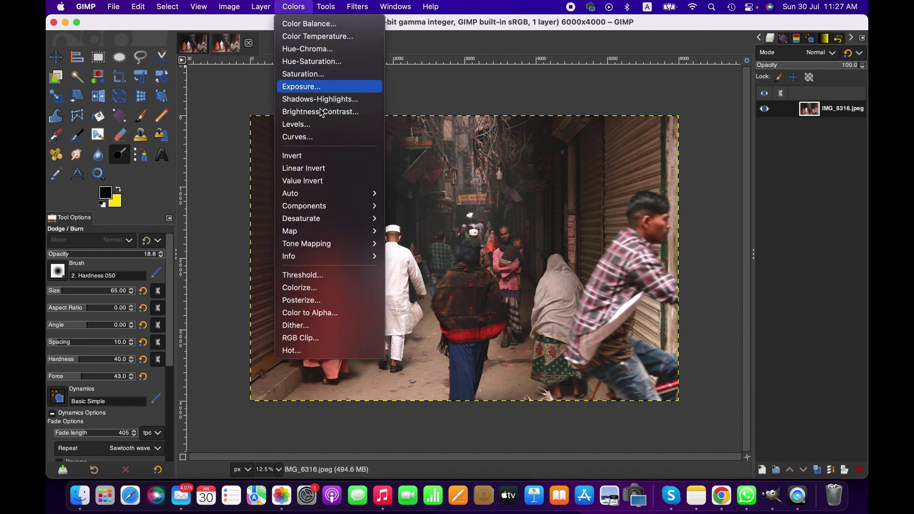
pyautogui.moveTo(336, 220)
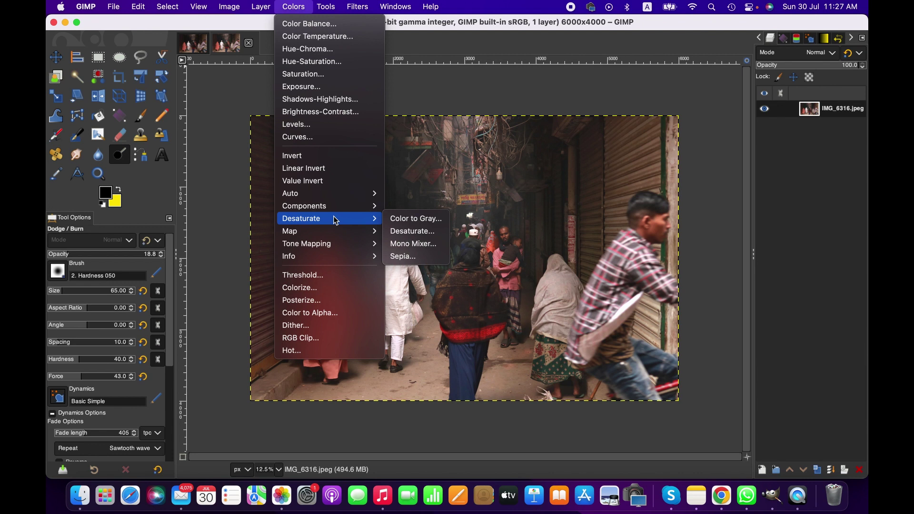
pyautogui.click(404, 233)
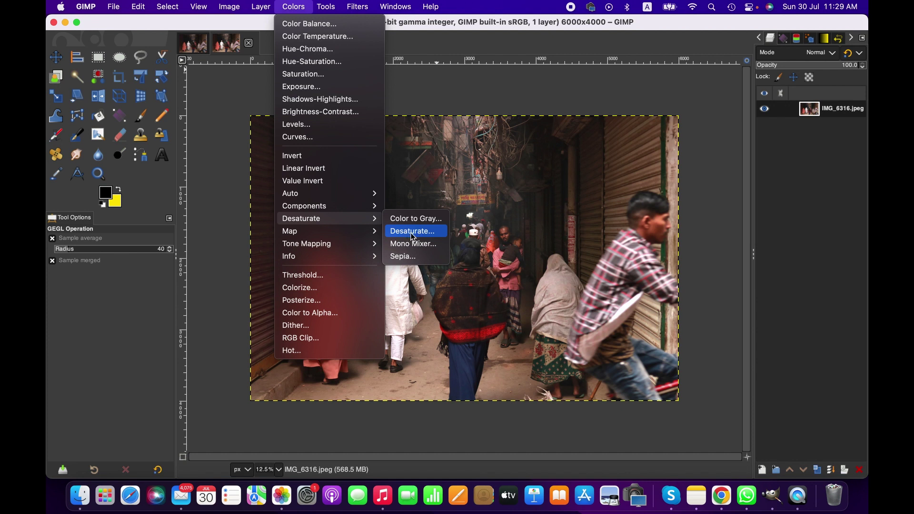
pyautogui.click(411, 233)
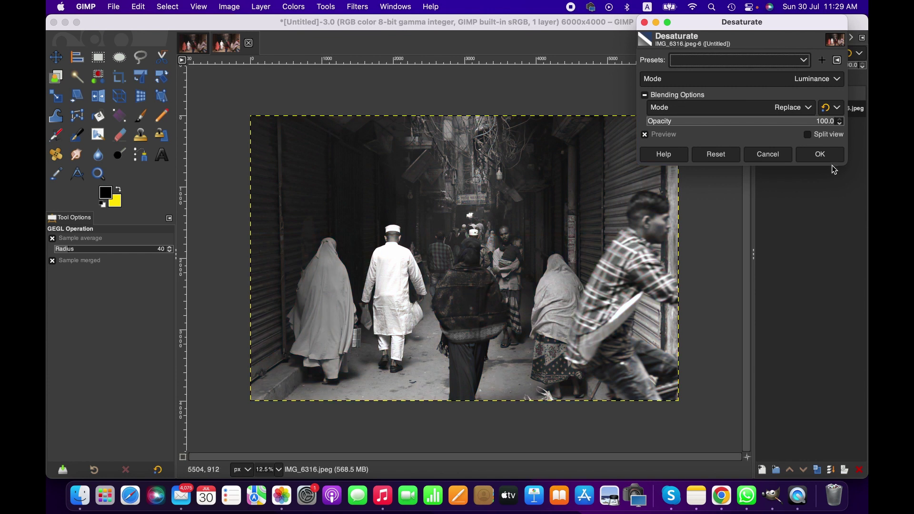
pyautogui.click(761, 154)
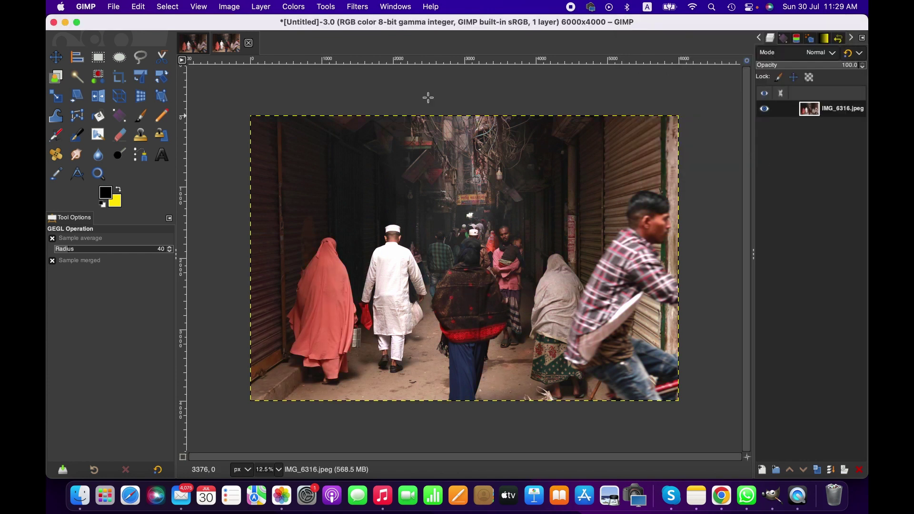
# Open Desaturate > Mono Mixer and raise the red channel multiplier to 0.433
pyautogui.click(298, 5)
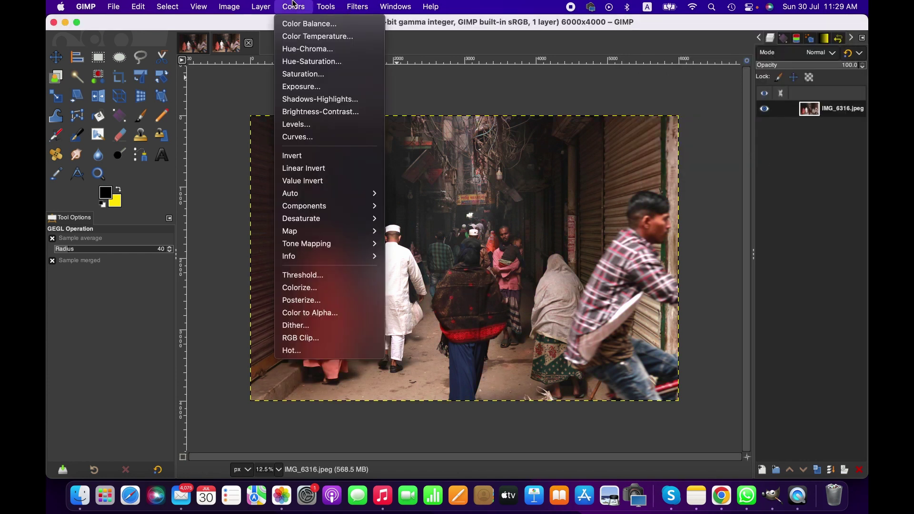
pyautogui.moveTo(351, 219)
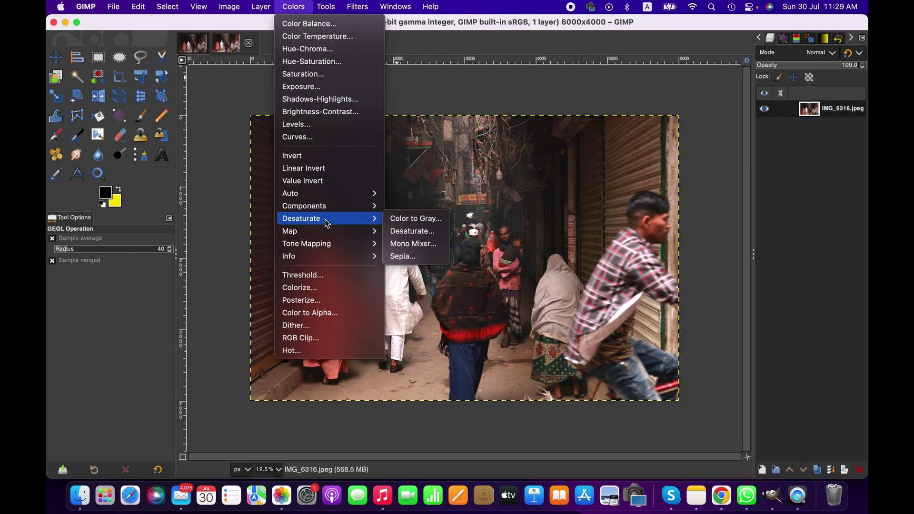
pyautogui.click(403, 243)
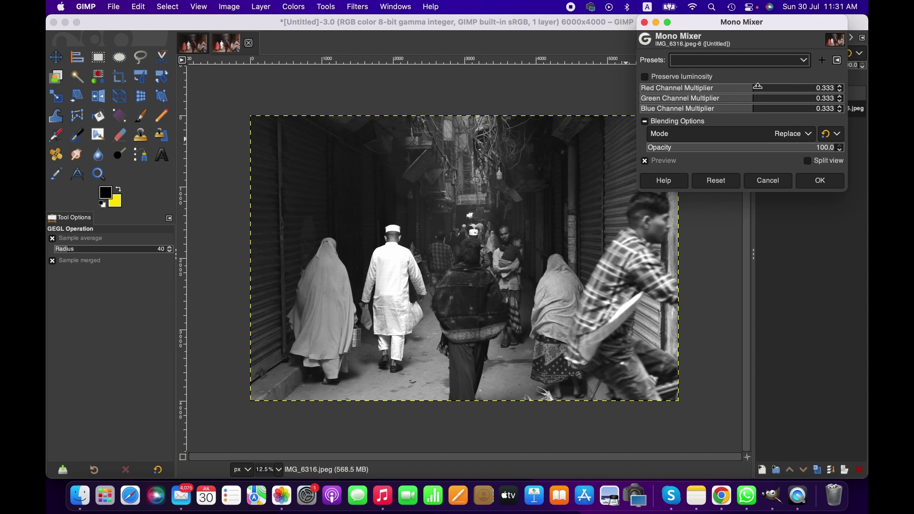
pyautogui.click(759, 86)
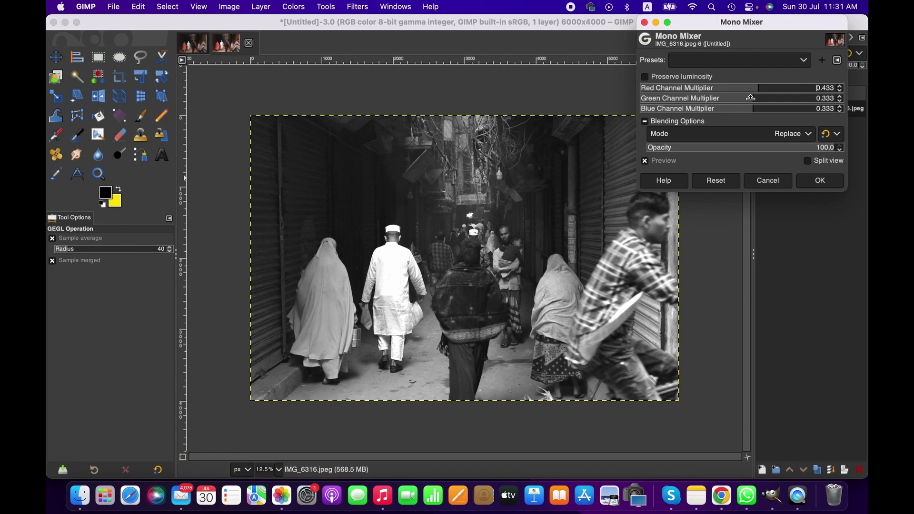
# Set green to about 0.304, blue to 0.246, and enable Preserve luminosity
pyautogui.click(749, 97)
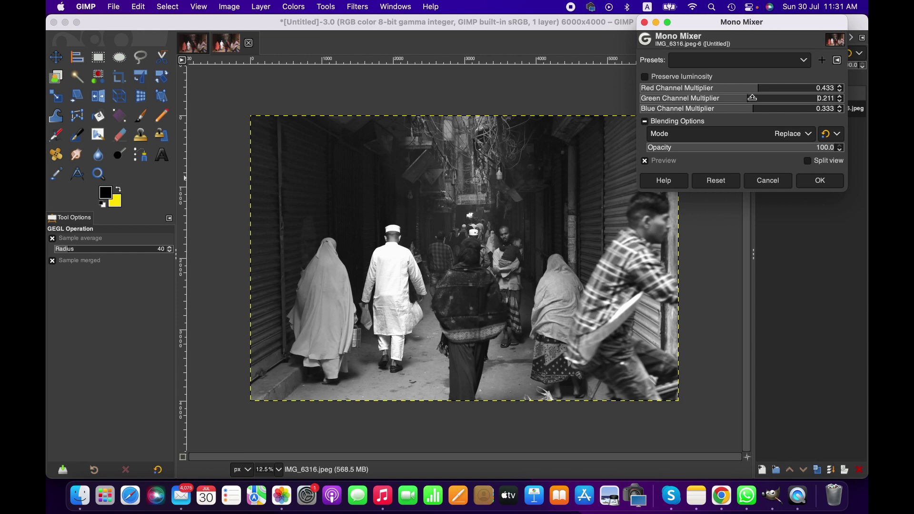
pyautogui.moveTo(748, 97); pyautogui.dragTo(753, 97)
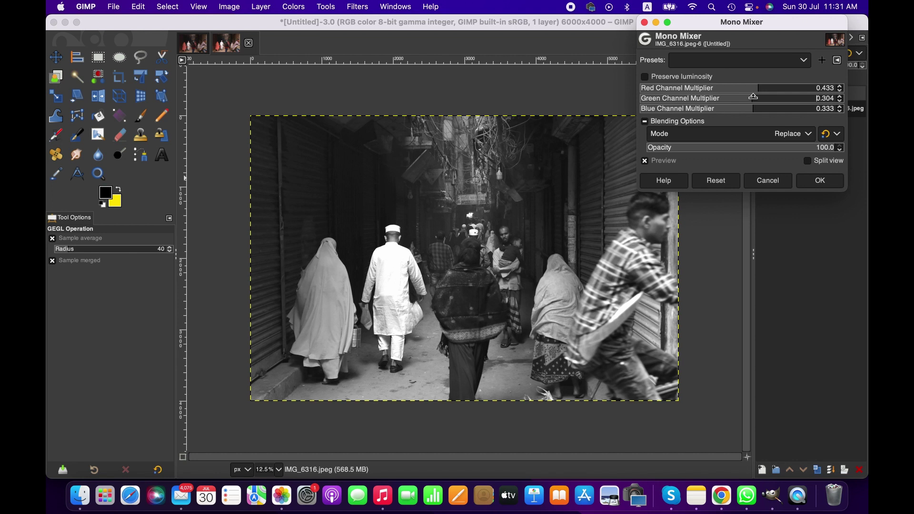
pyautogui.moveTo(748, 109)
pyautogui.mouseDown()
pyautogui.moveTo(758, 108)
pyautogui.moveTo(750, 108)
pyautogui.mouseUp()
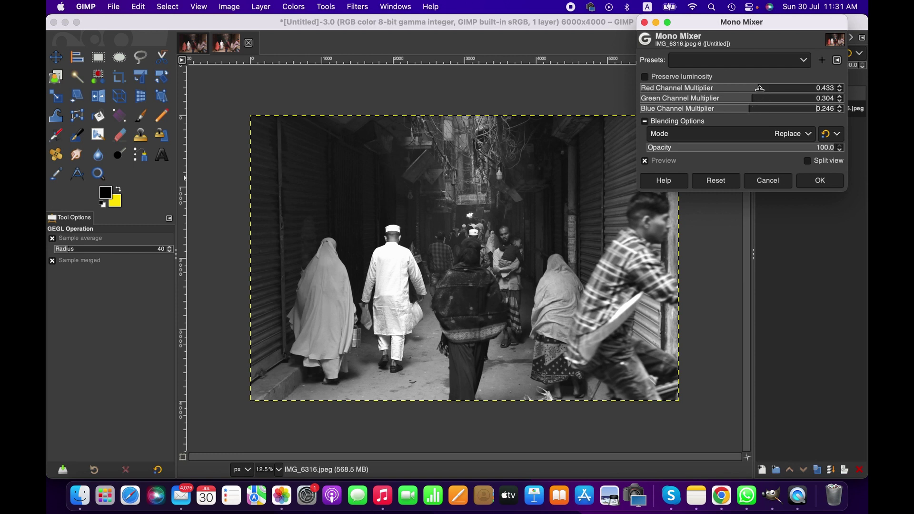
pyautogui.click(760, 88)
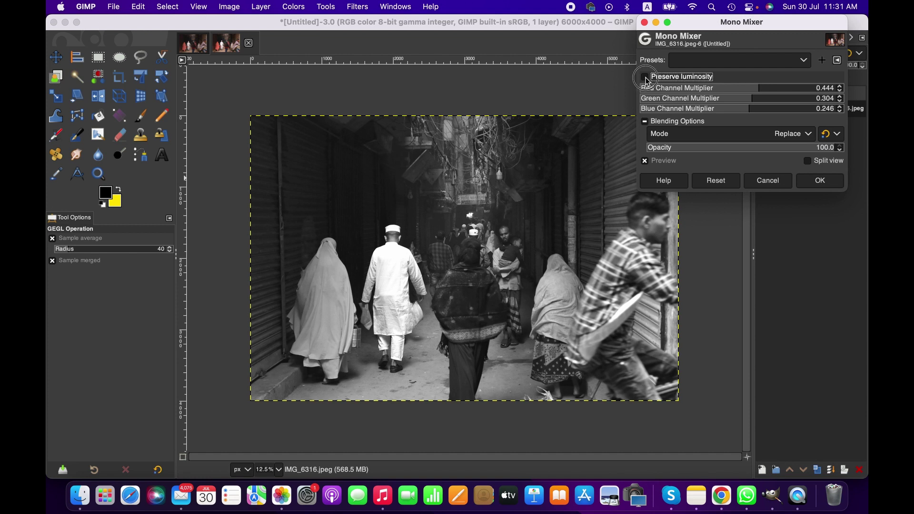
pyautogui.click(645, 77)
# Fine-tune the red channel multiplier up to 0.550
pyautogui.moveTo(741, 90); pyautogui.dragTo(753, 90)
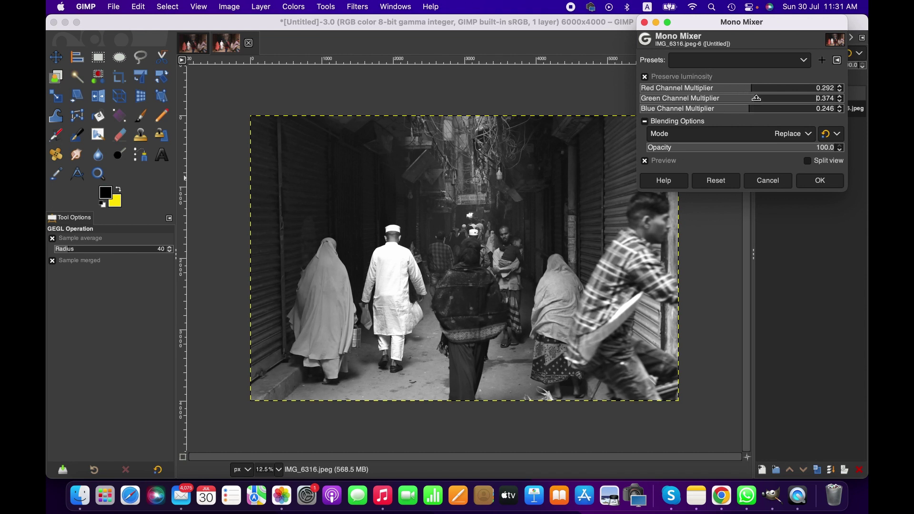
pyautogui.click(758, 98)
pyautogui.click(755, 88)
pyautogui.click(751, 98)
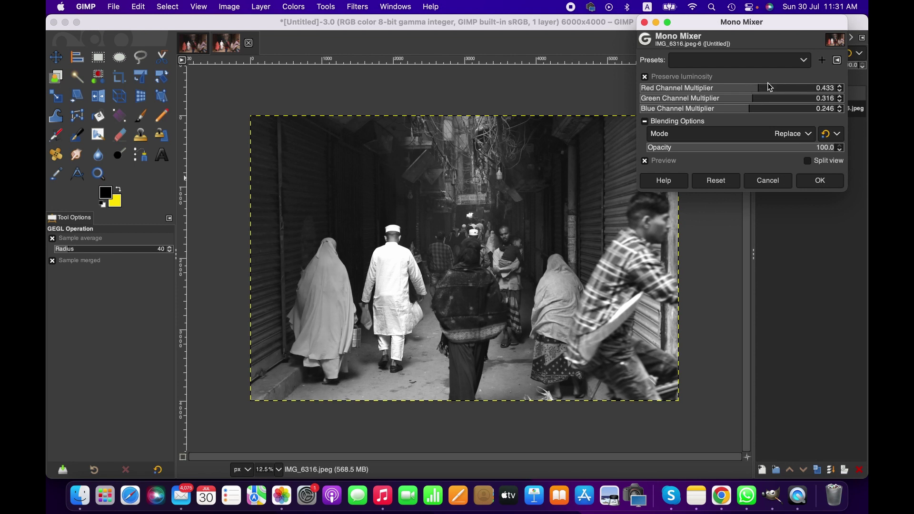
pyautogui.click(763, 88)
pyautogui.click(765, 87)
# Apply the Mono Mixer conversion, then raise Brightness-Contrast contrast to 7
pyautogui.click(816, 185)
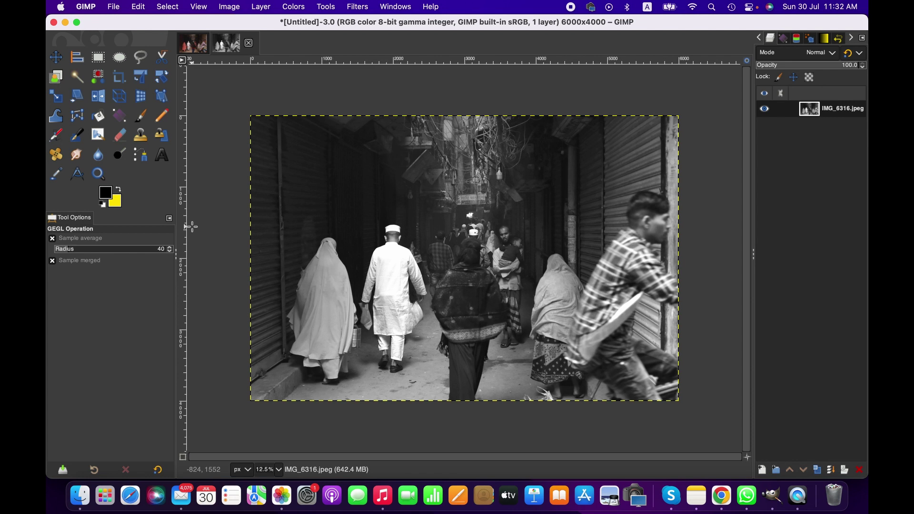
pyautogui.click(293, 6)
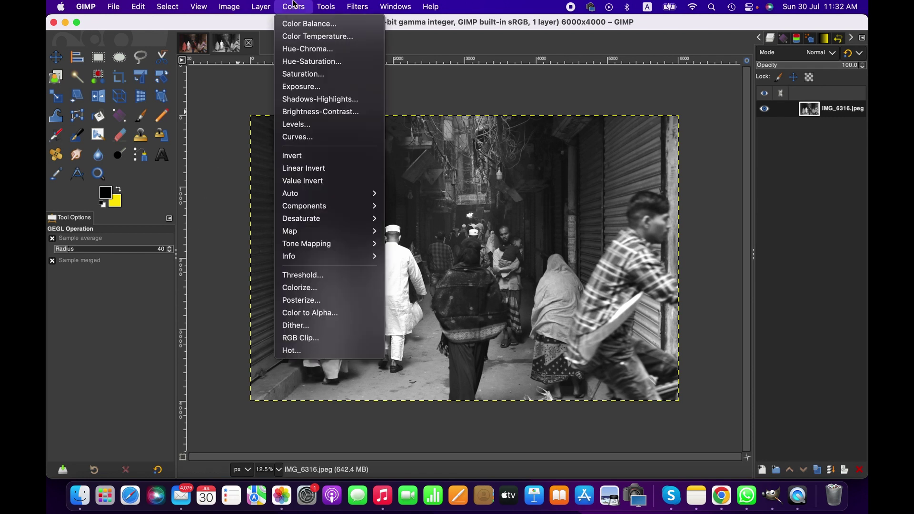
pyautogui.click(334, 112)
pyautogui.click(760, 87)
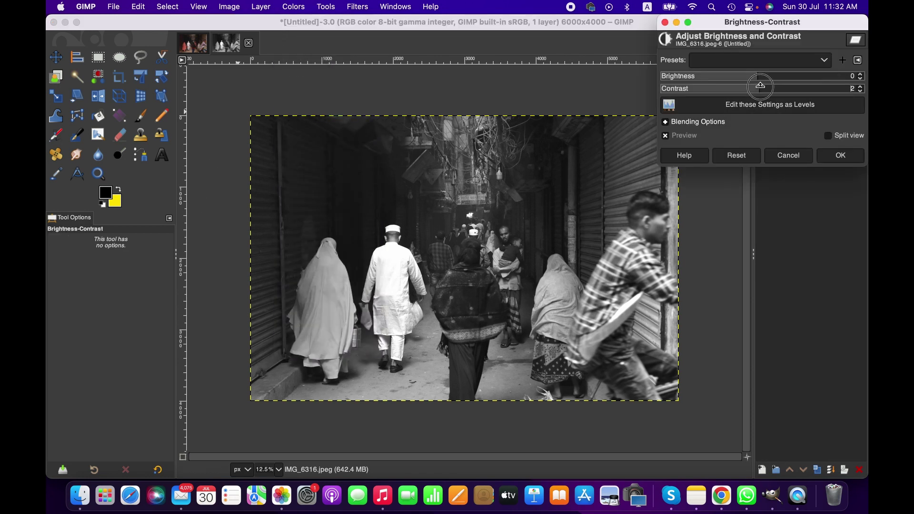
pyautogui.moveTo(760, 87); pyautogui.dragTo(764, 87)
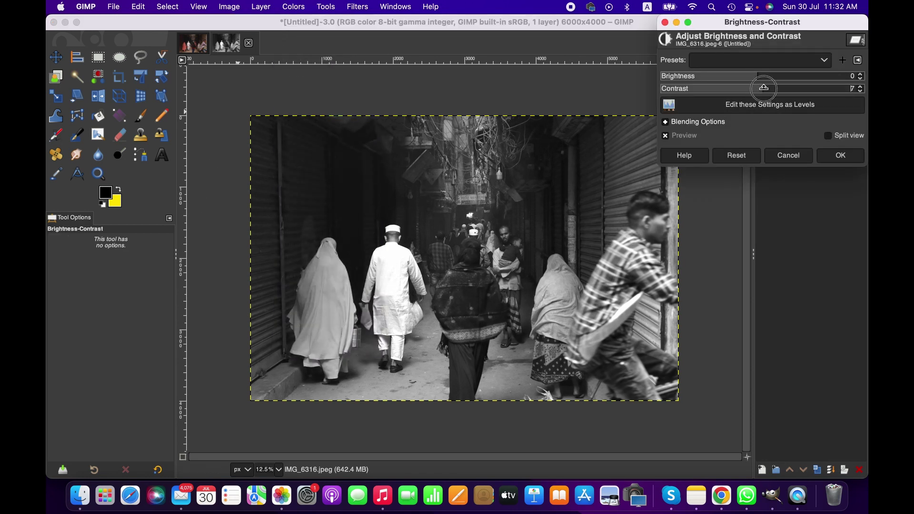
pyautogui.click(841, 155)
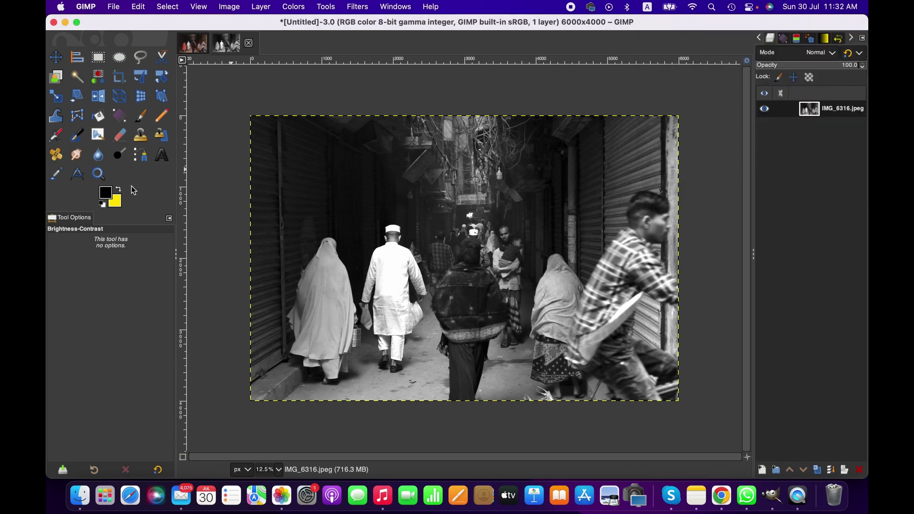
# Burn in the area beside the man in white with the Dodge/Burn tool
pyautogui.click(122, 159)
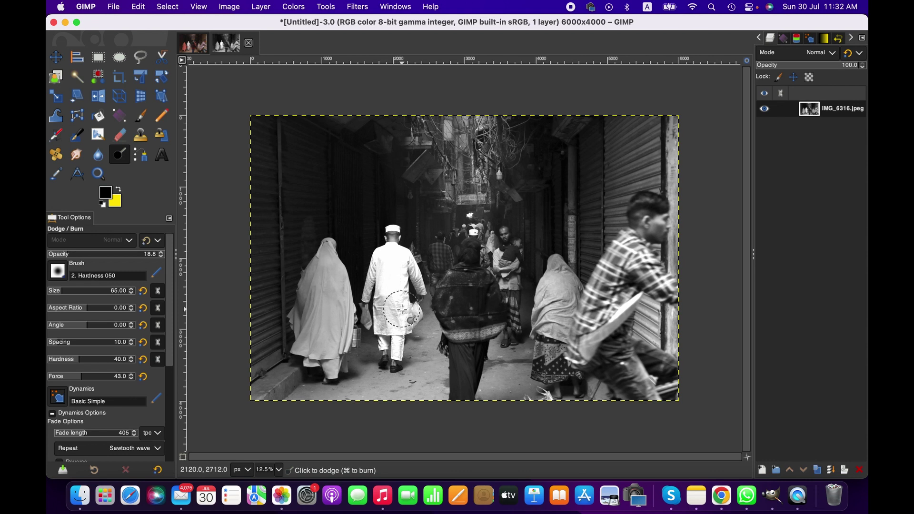
pyautogui.moveTo(395, 248)
pyautogui.mouseDown()
pyautogui.moveTo(408, 307)
pyautogui.moveTo(400, 272)
pyautogui.moveTo(403, 314)
pyautogui.moveTo(394, 252)
pyautogui.moveTo(397, 308)
pyautogui.moveTo(400, 268)
pyautogui.moveTo(402, 315)
pyautogui.moveTo(389, 233)
pyautogui.moveTo(410, 332)
pyautogui.mouseUp()
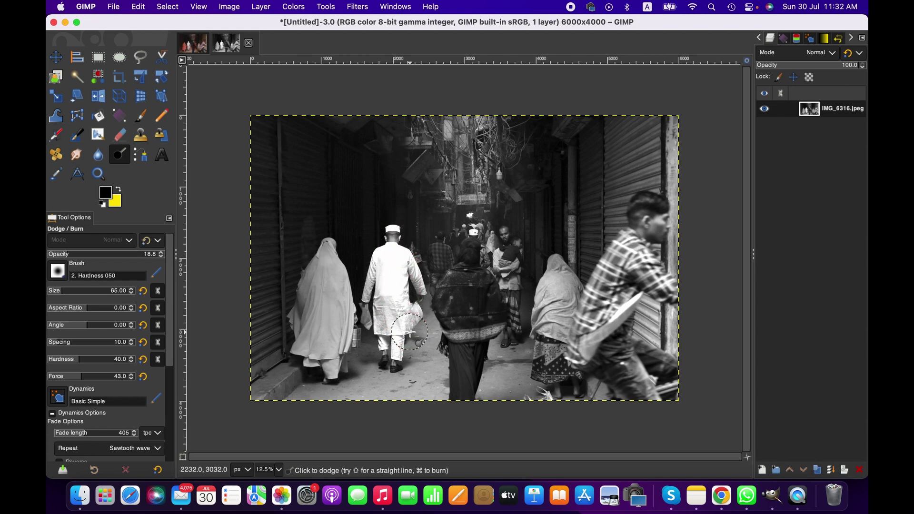
# Lower Shadows-Highlights highlights to -10.91 and white point to -0.667
pyautogui.click(293, 6)
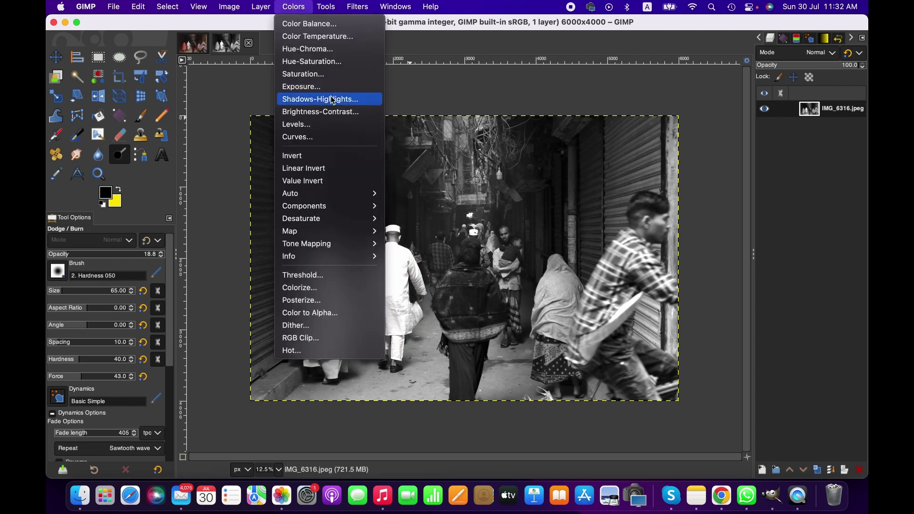
pyautogui.click(332, 100)
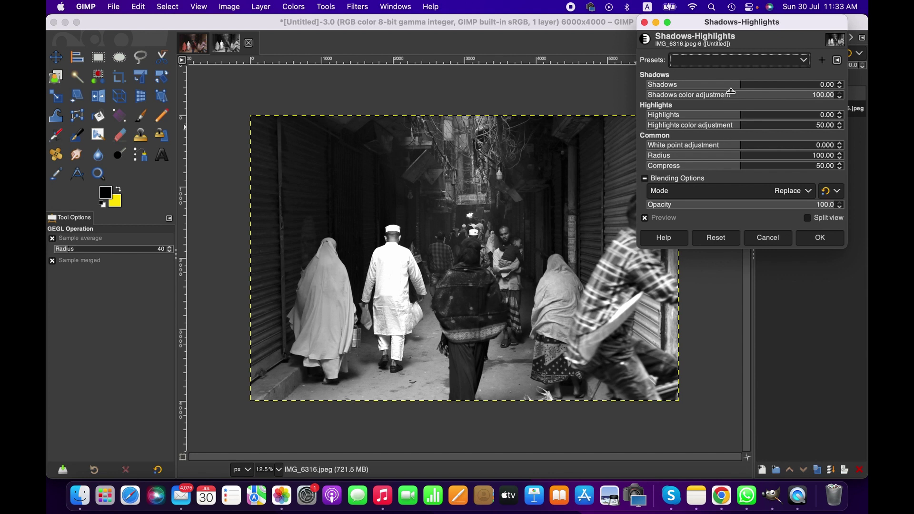
pyautogui.click(732, 115)
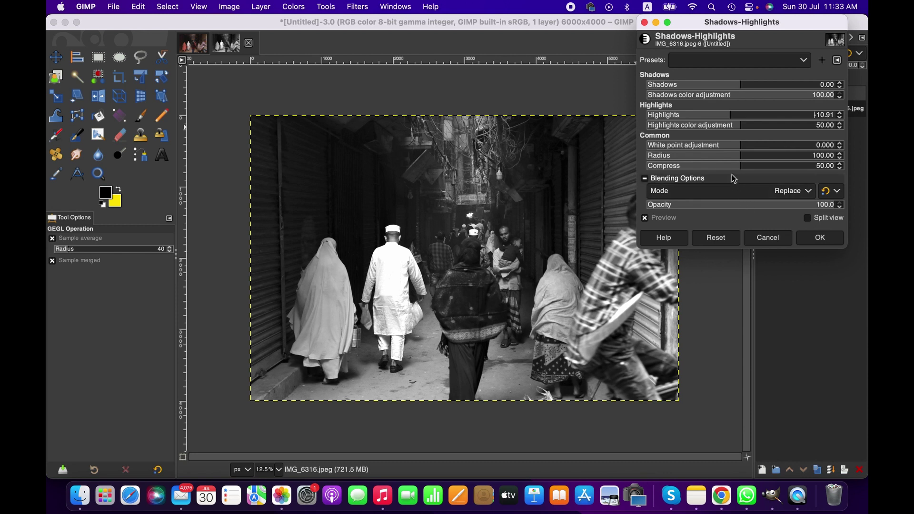
pyautogui.click(735, 144)
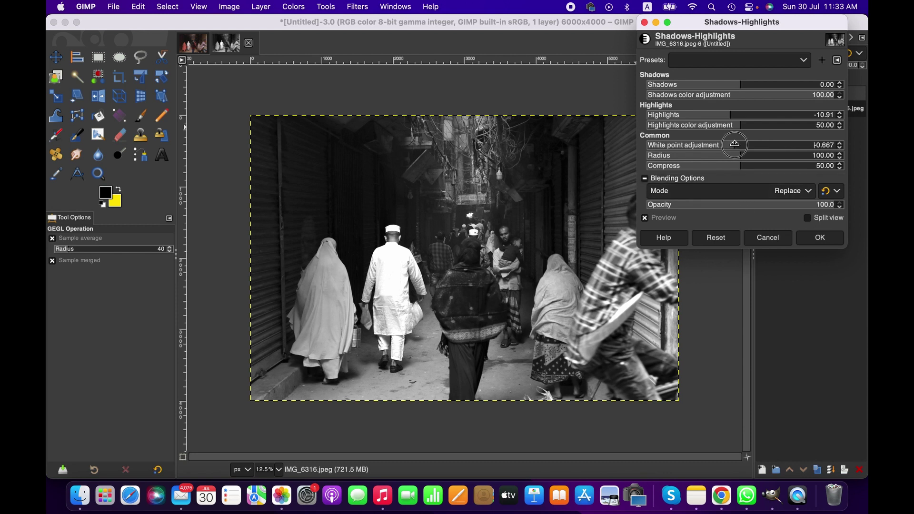
pyautogui.click(804, 239)
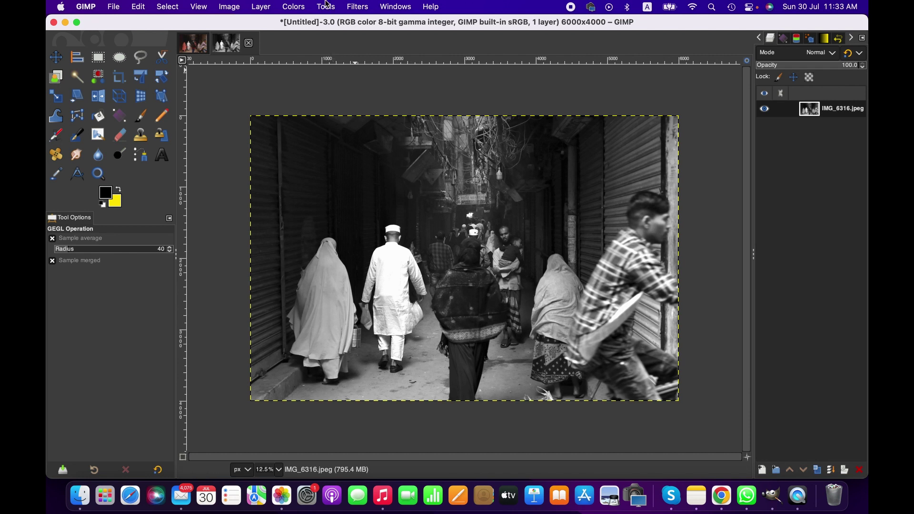
# Run Colors > Auto > White Balance on the black-and-white photo
pyautogui.click(301, 6)
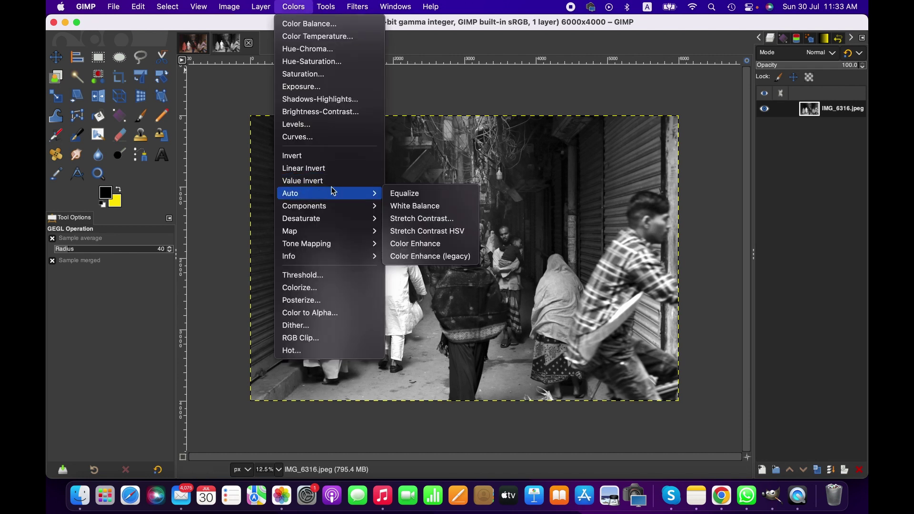
pyautogui.moveTo(376, 194)
pyautogui.click(434, 213)
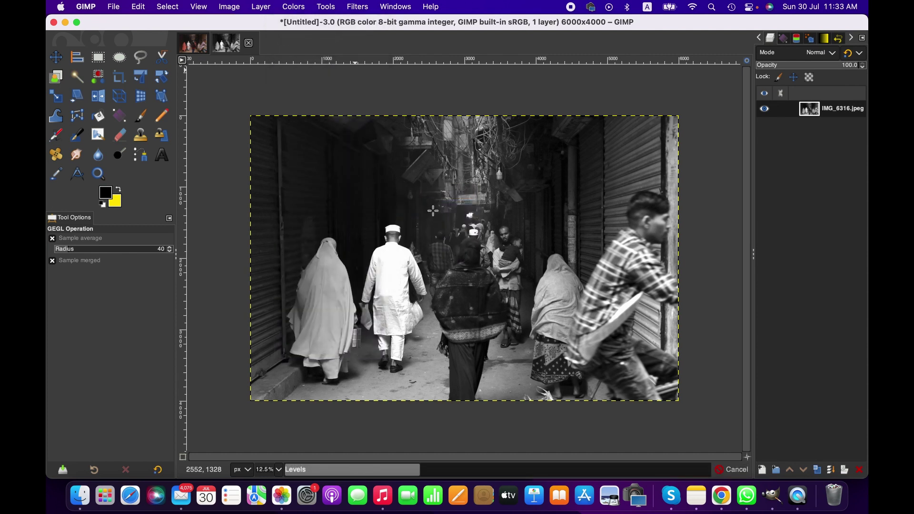